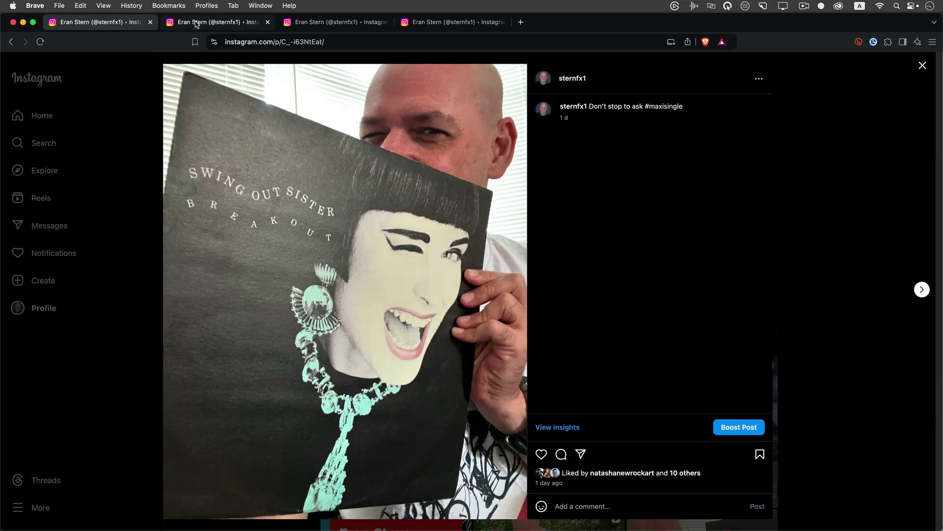
Browse the other open Instagram posts and the profile page, then preview the Truck Fest comp
left_click(221, 22)
left_click(331, 23)
left_click(439, 27)
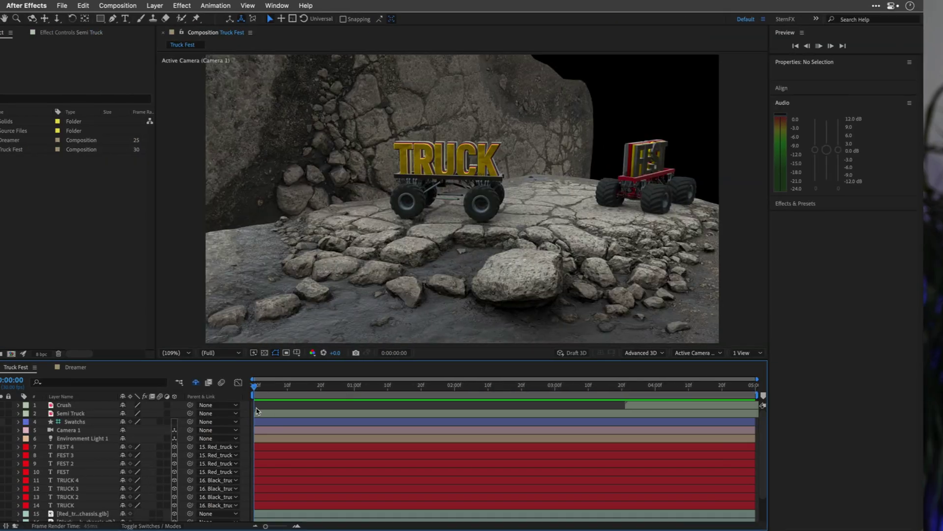
key("space")
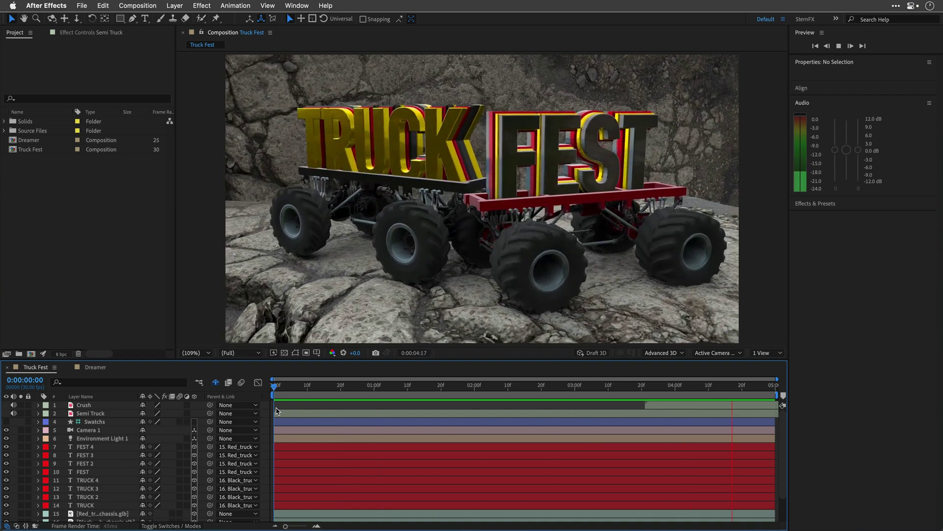
Stop playback and show the Crush and Semi Truck layers' waveforms together with their +0.00dB Audio Levels
key("space")
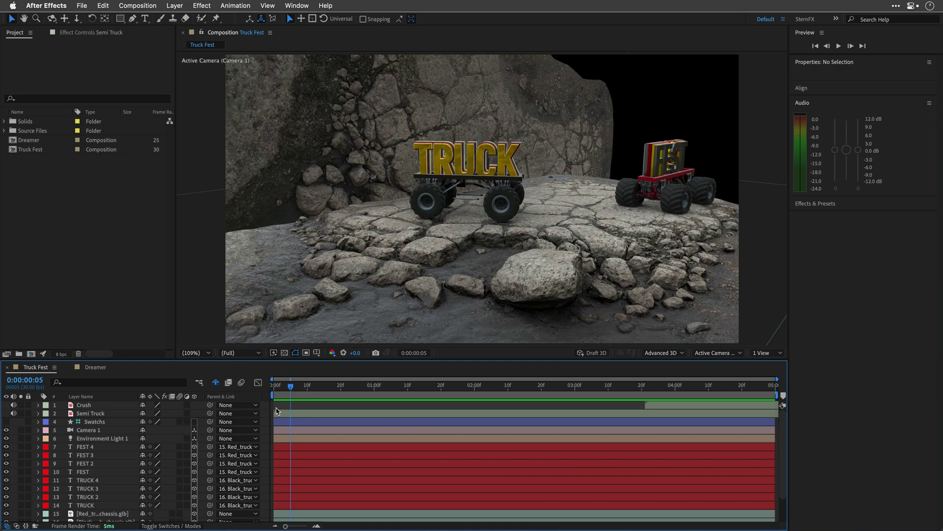
left_click(93, 405)
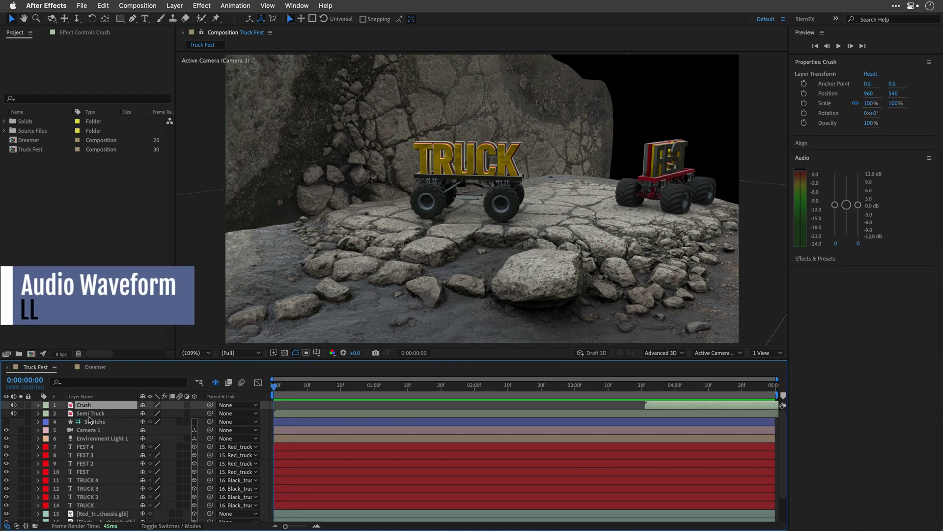
left_click(89, 415, "shift")
key("l")
key("l")
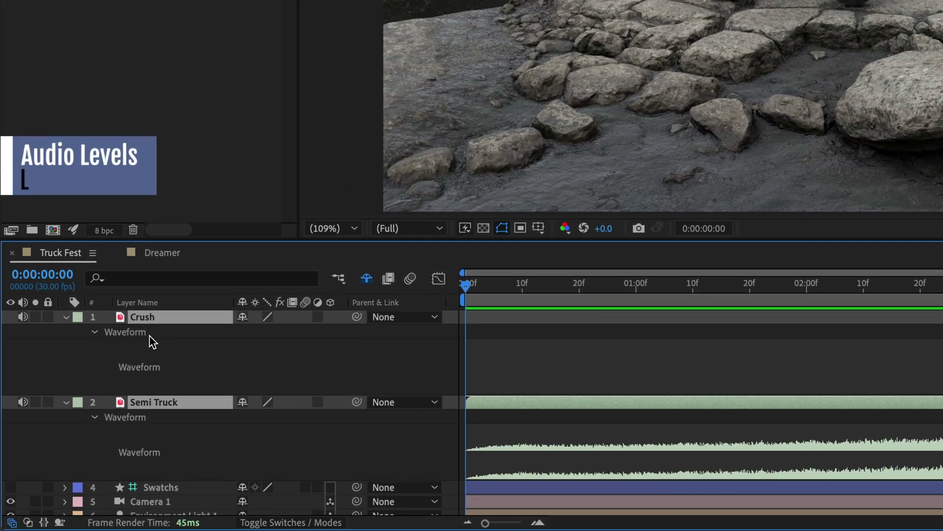
key("l")
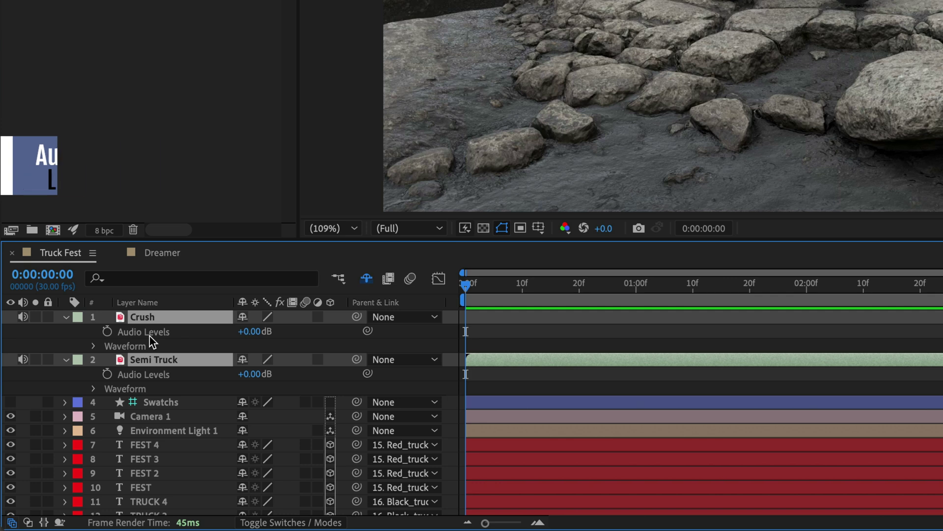
key("l")
key("l")
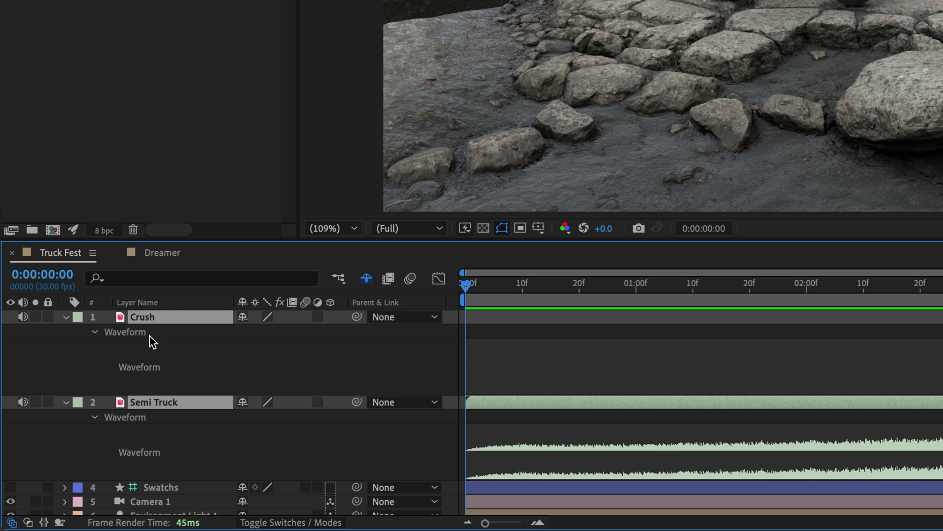
key("shift+l")
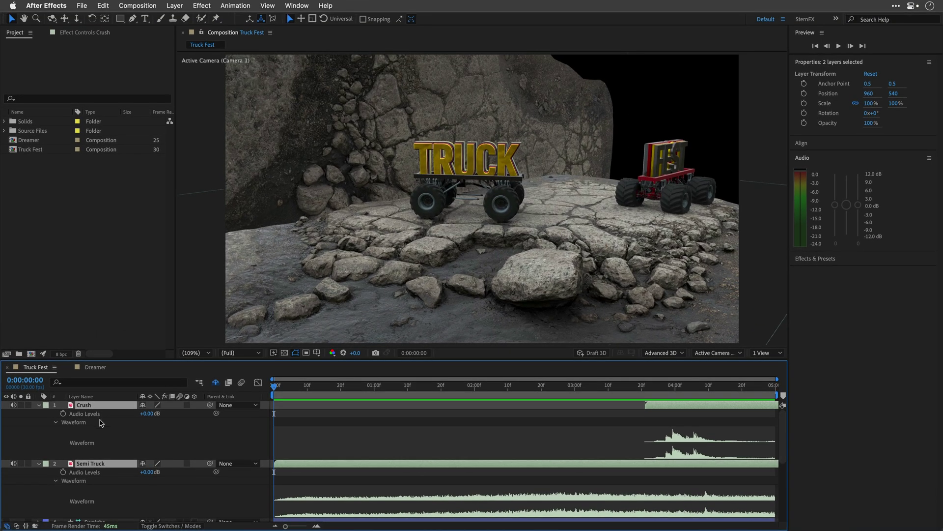
Try lowering both layers to -6 dB, undo it, then raise only Crush to +2.16dB
left_click_drag(143, 416, 147, 417)
key("ctrl+z")
left_click(200, 439)
left_click(90, 408)
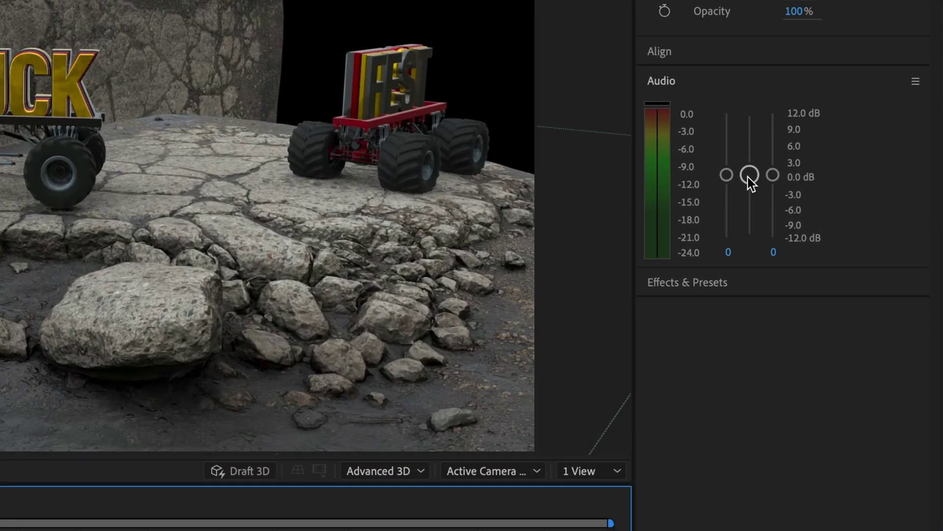
mouse_move(758, 180)
left_mouse_down()
mouse_move(756, 166)
mouse_move(745, 177)
left_mouse_up()
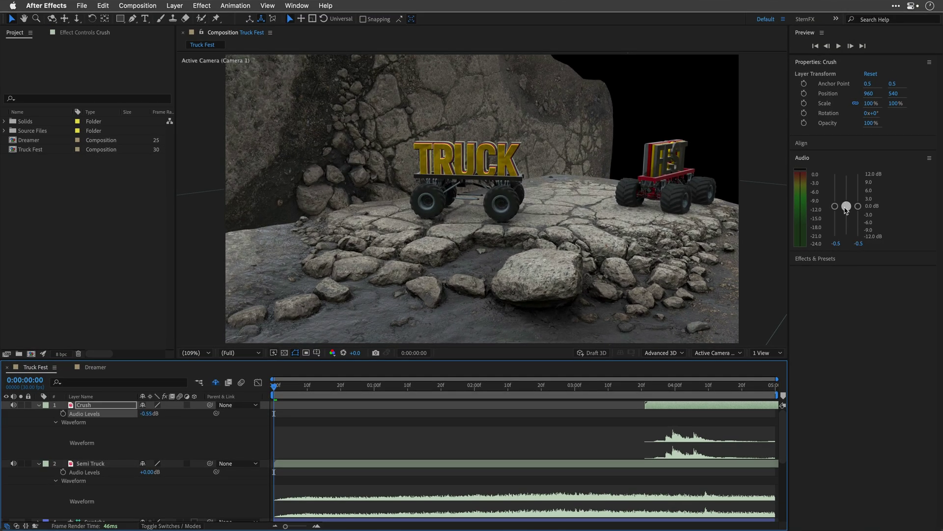
left_click_drag(846, 208, 846, 203)
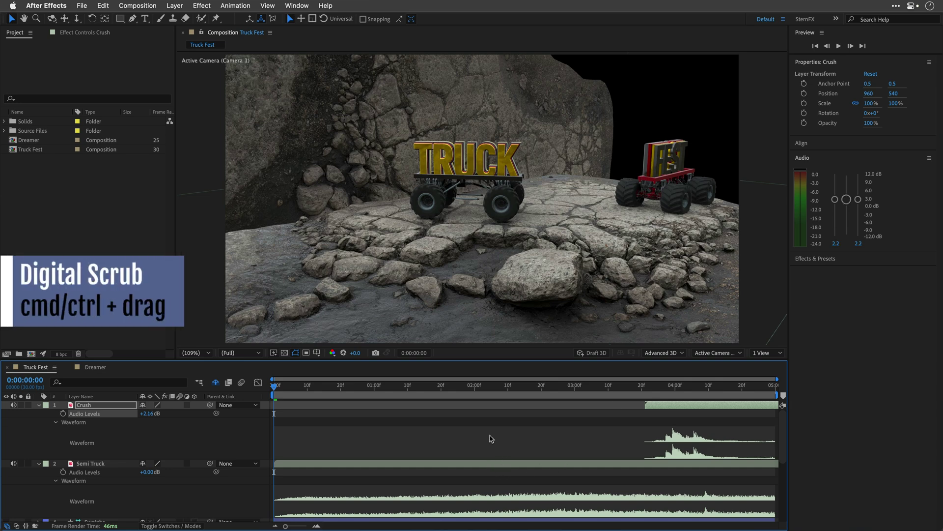
Scrub the Truck Fest audio to the crush sound near 4 seconds, then preview from 0:00:03:29
left_click(437, 386)
left_click_drag(439, 388, 568, 387)
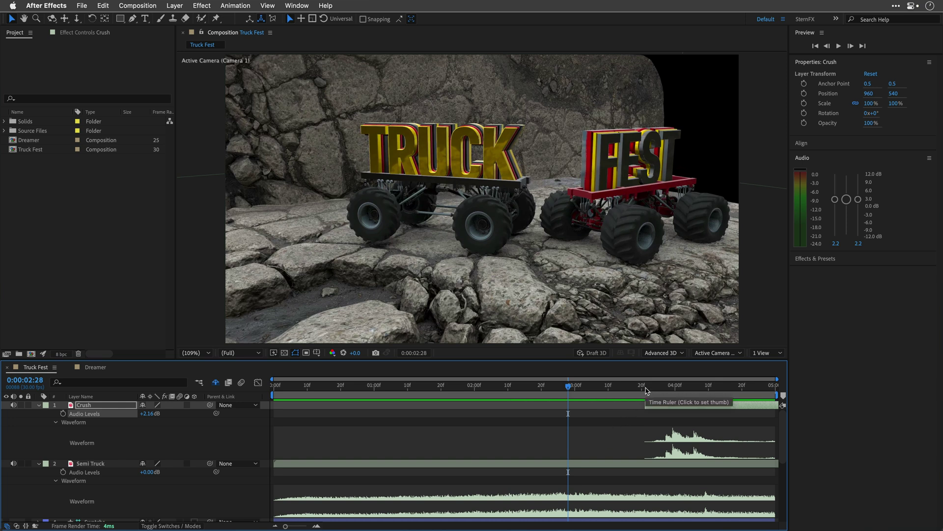
left_click_drag(647, 391, 693, 388)
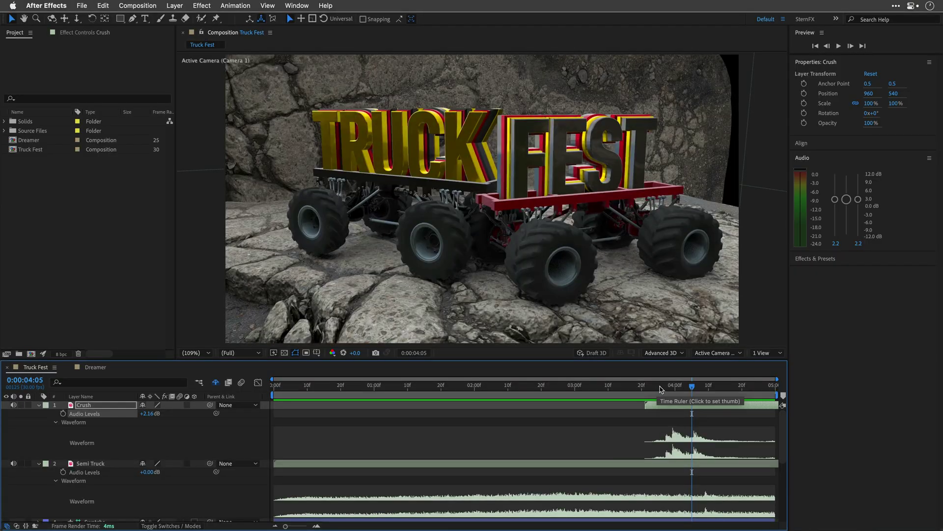
left_click_drag(690, 390, 672, 390)
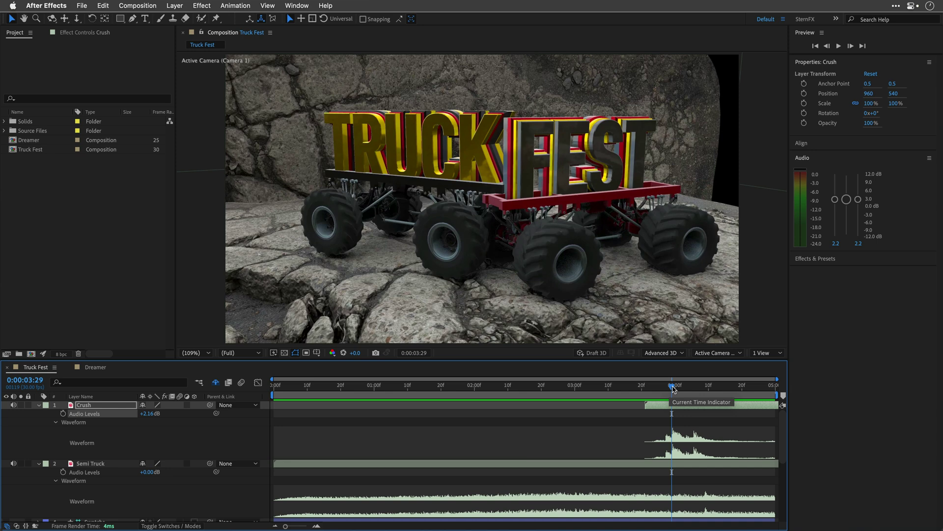
key("space")
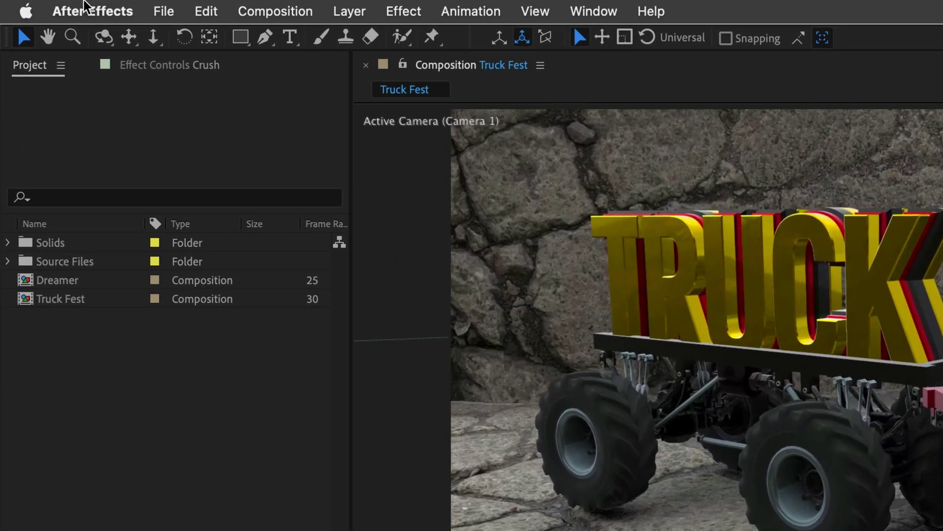
Review the Audio option in the Previews preferences and close the dialog with OK
left_click(85, 6)
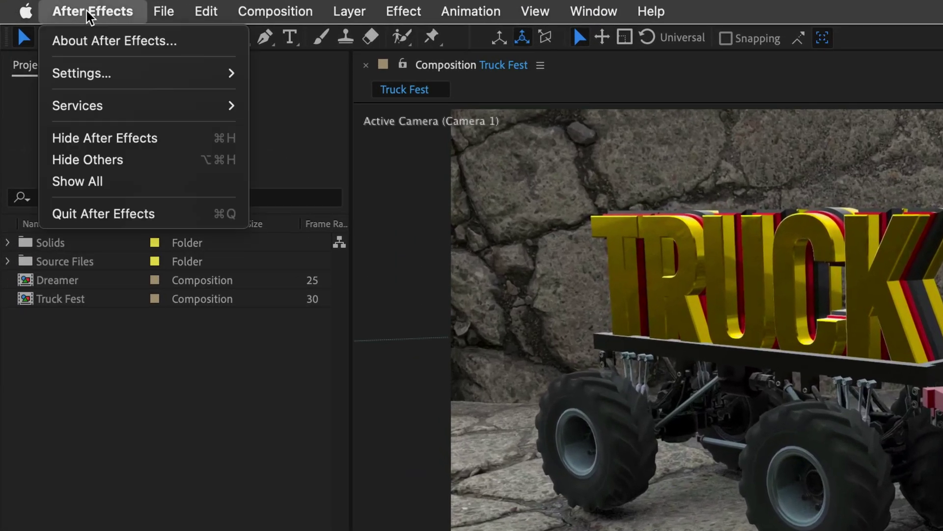
mouse_move(120, 76)
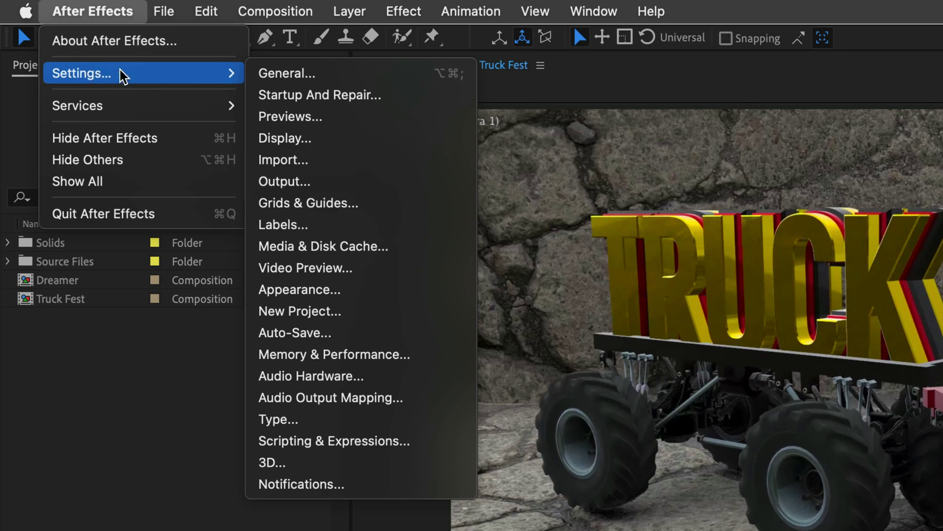
left_click(305, 117)
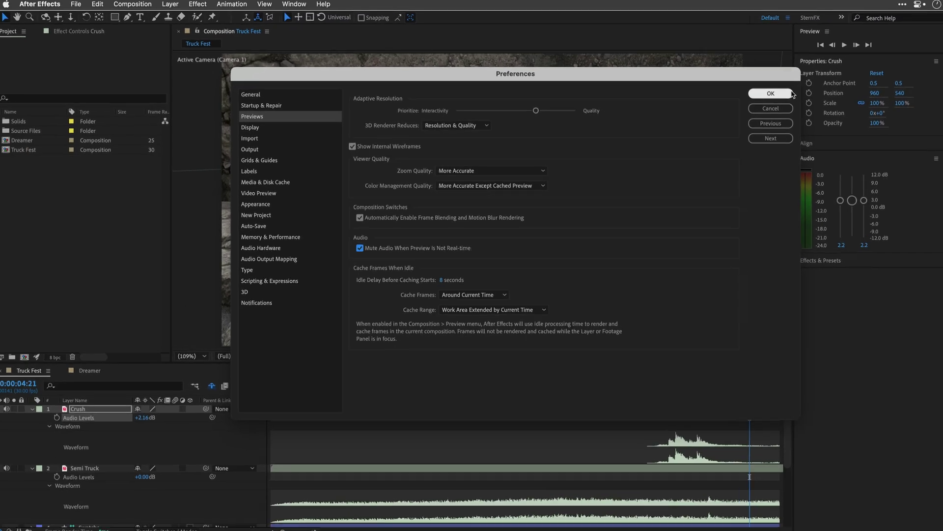
left_click(785, 94)
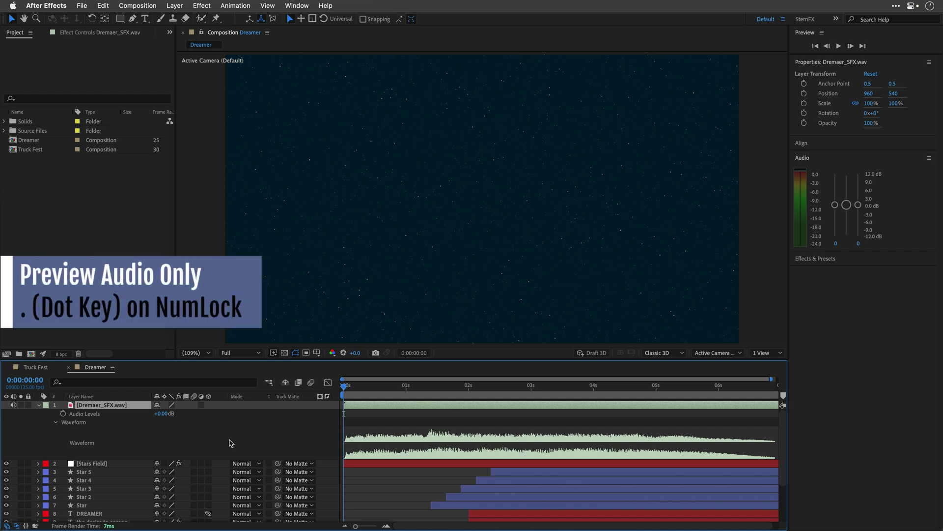
Audio-preview Dreamer, fit the 7-second timeline, try +2 dB on Dremaer_SFX.wav, then undo to +0.00 dB
key("KP_Decimal")
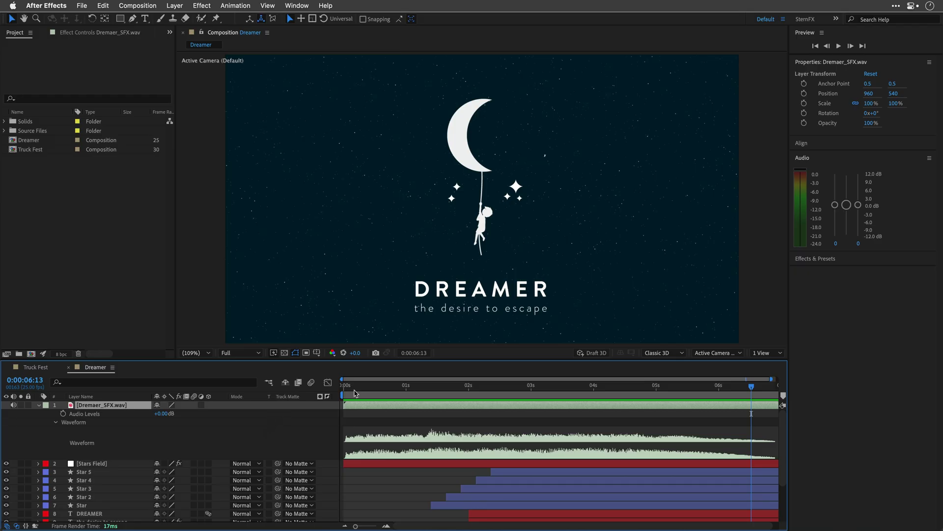
key("Home")
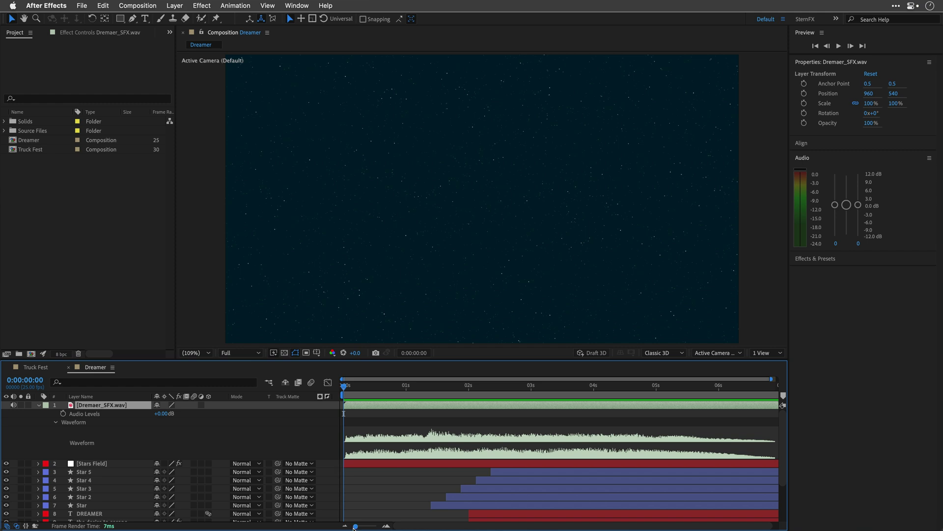
left_click_drag(353, 527, 339, 526)
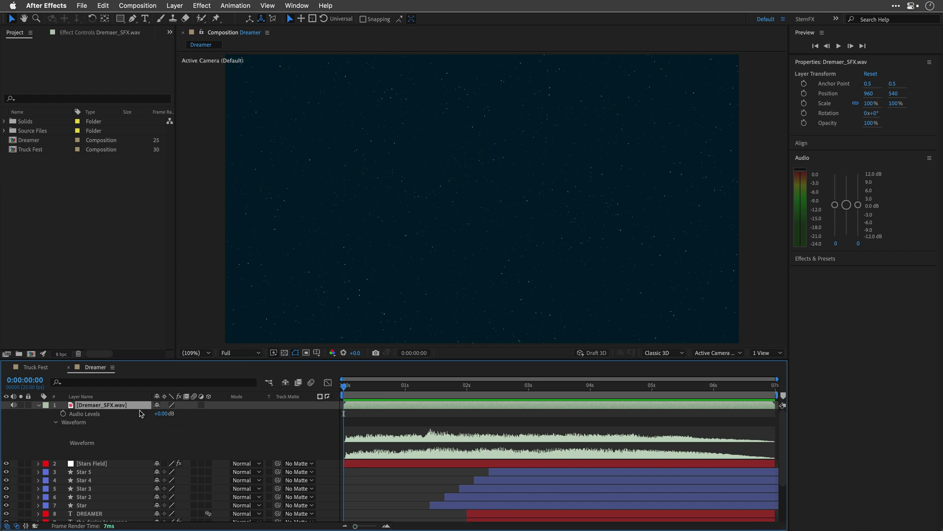
left_click_drag(157, 417, 167, 414)
key("super+z")
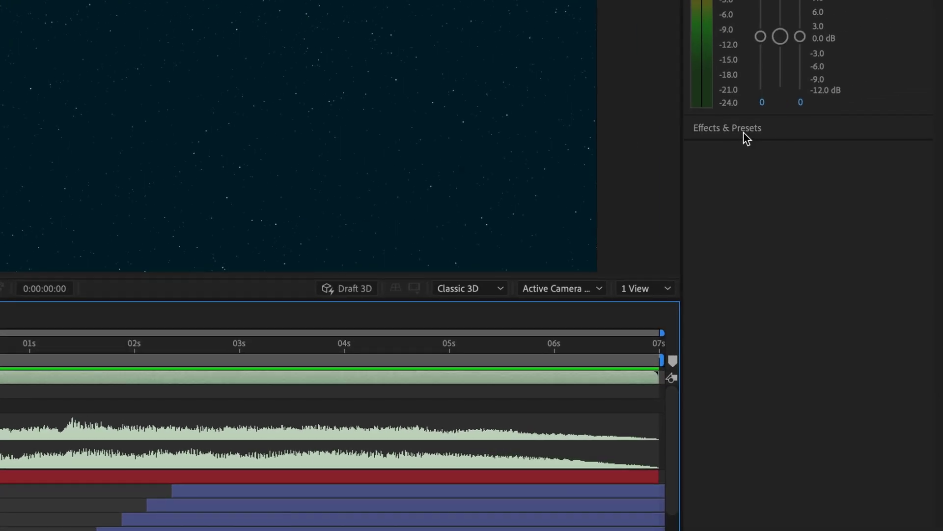
Apply Stereo Mixer to Dremaer_SFX.wav, keyframe Left and Right Levels at 0% at the start, and preview
left_click(734, 133)
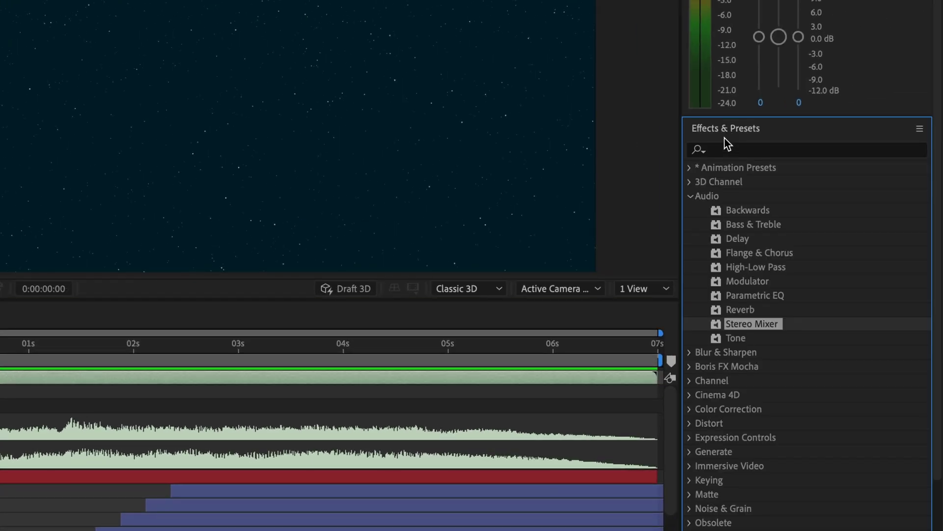
left_click_drag(744, 330, 102, 373)
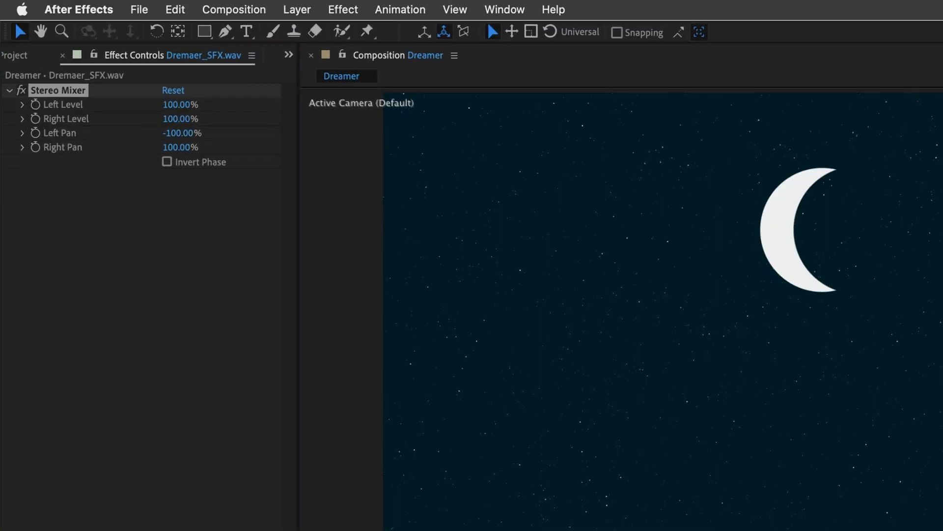
left_click(32, 105)
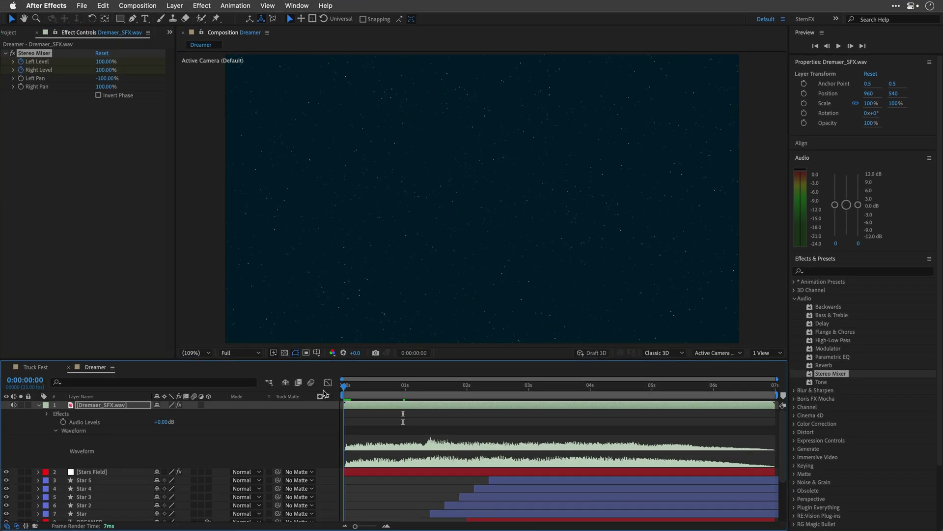
left_click(104, 62)
type("0")
key("Tab")
type("0")
key("Return")
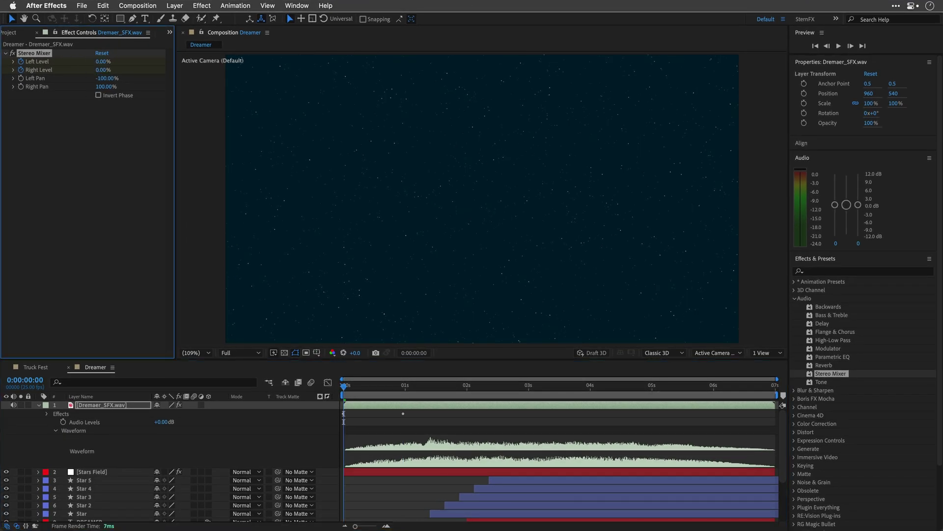
left_click(235, 448)
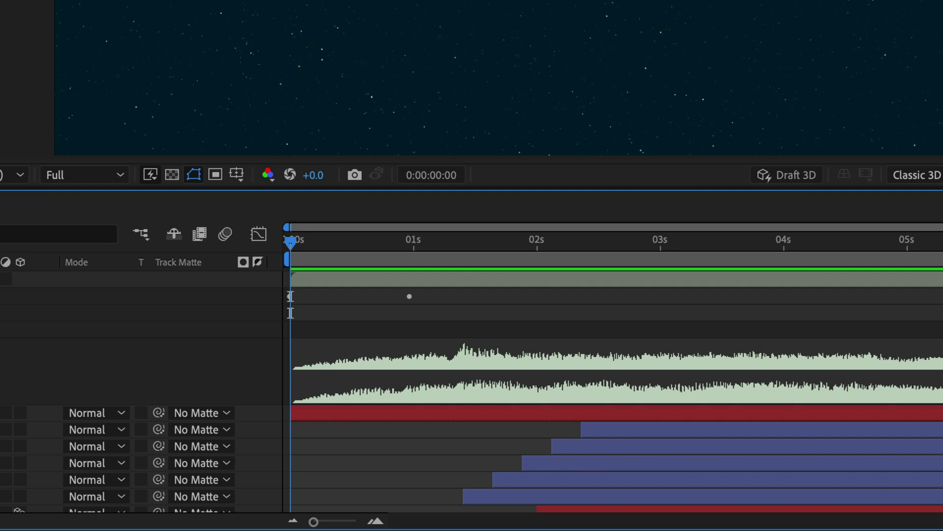
key("space")
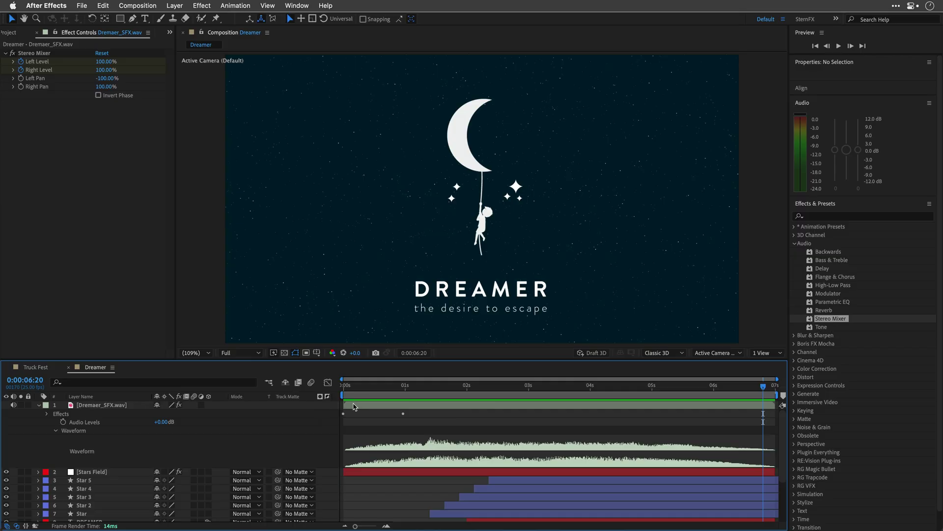
Send the Dremaer_SFX.wav layer to Adobe Audition with Edit in Adobe Audition
left_click(353, 406)
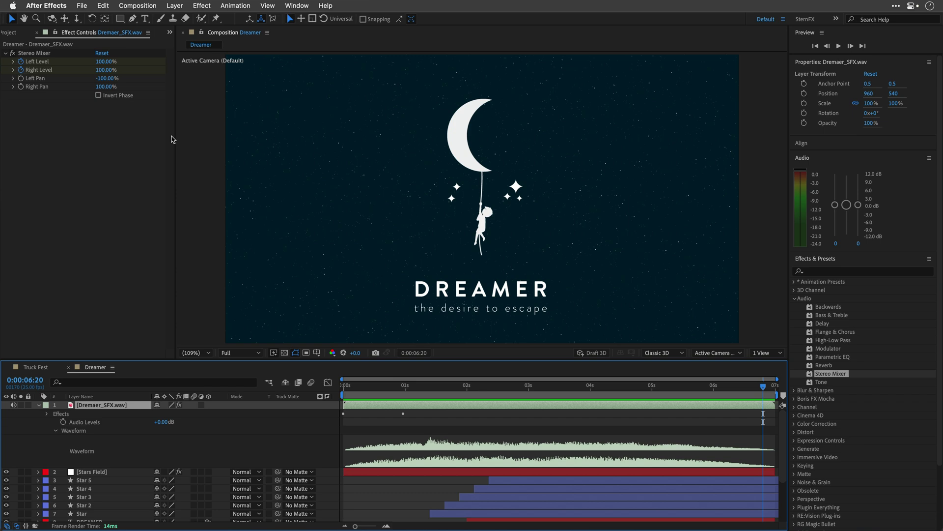
left_click(102, 5)
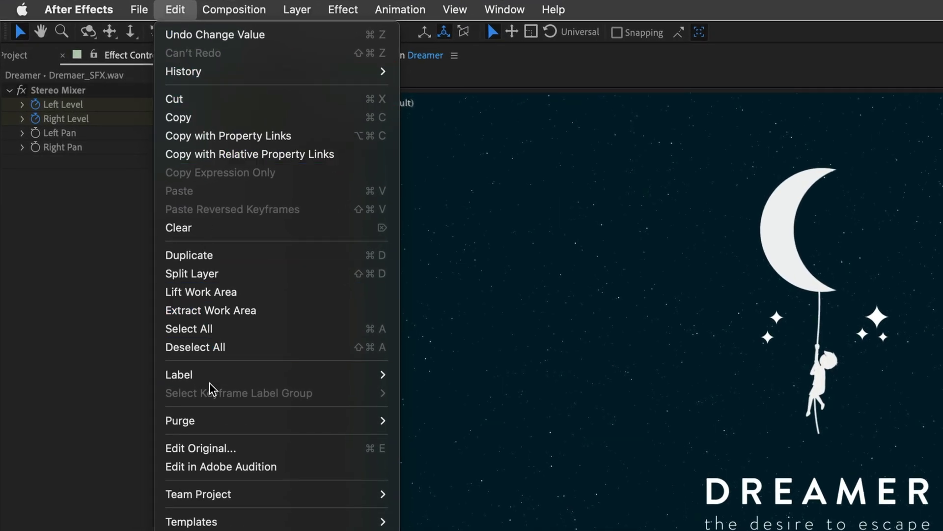
left_click(213, 467)
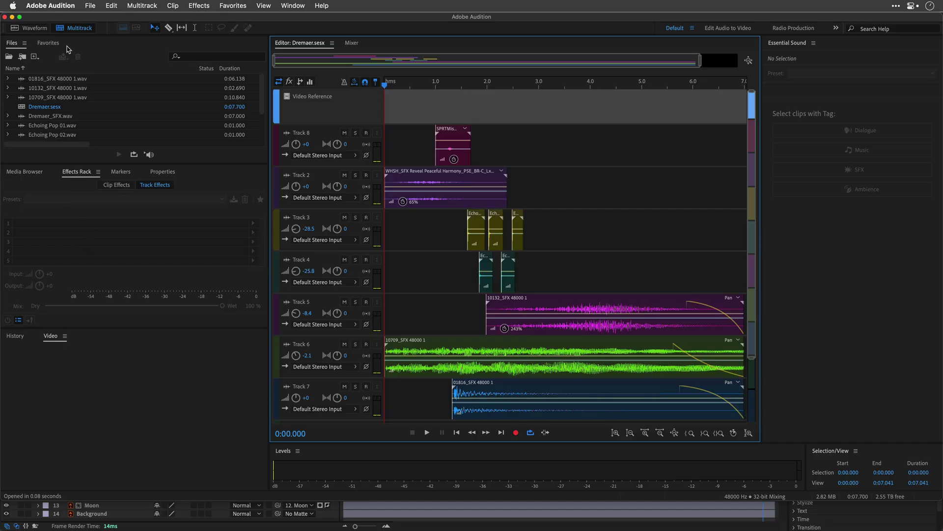
Import the Dreamer composition from Audio Tips.aep into the Dremaer.sesx session
left_click(84, 8)
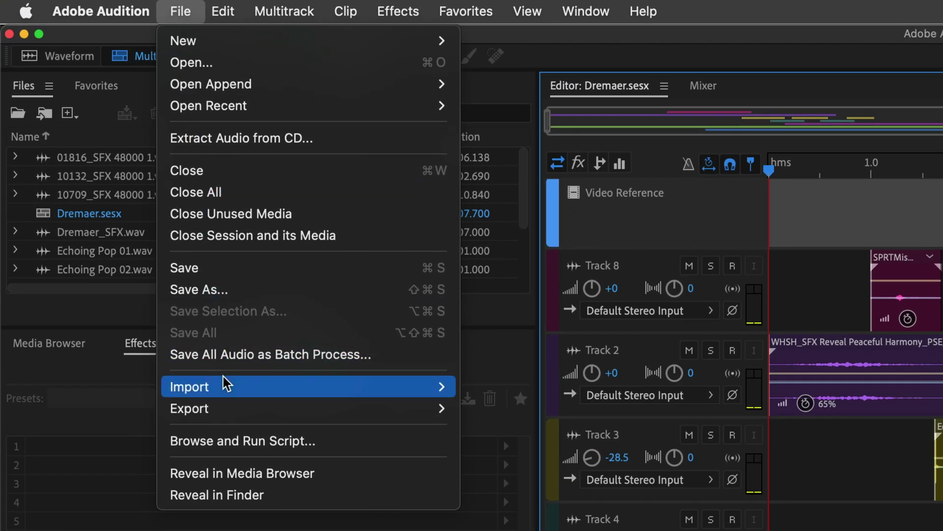
mouse_move(223, 388)
left_click(497, 386)
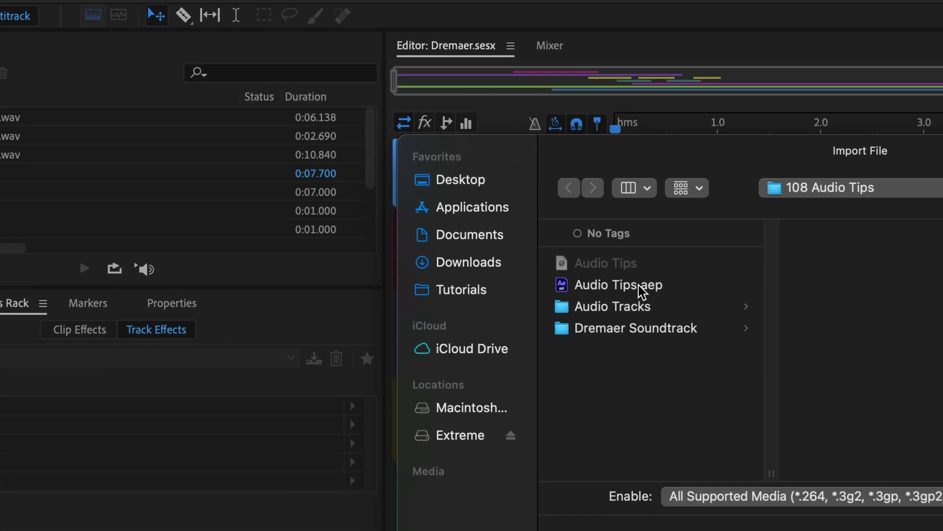
left_click(806, 324)
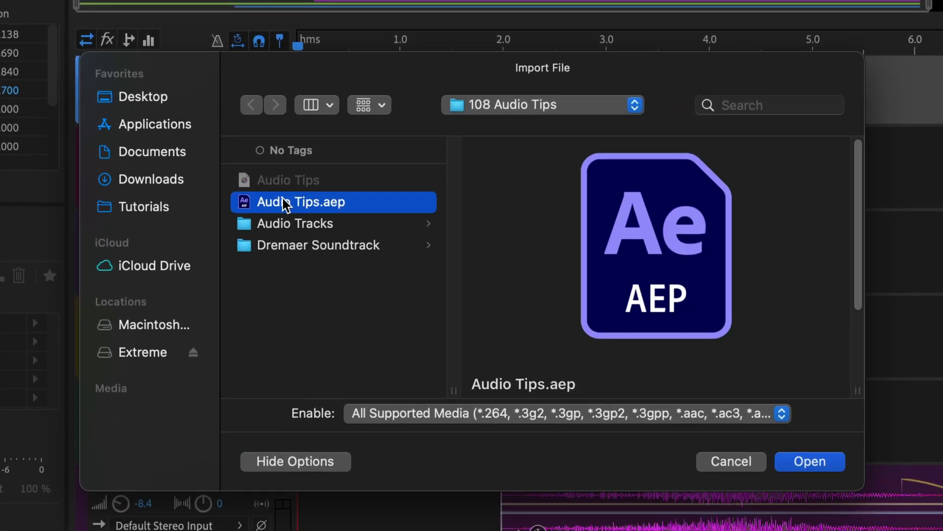
left_click(804, 462)
left_click(325, 292)
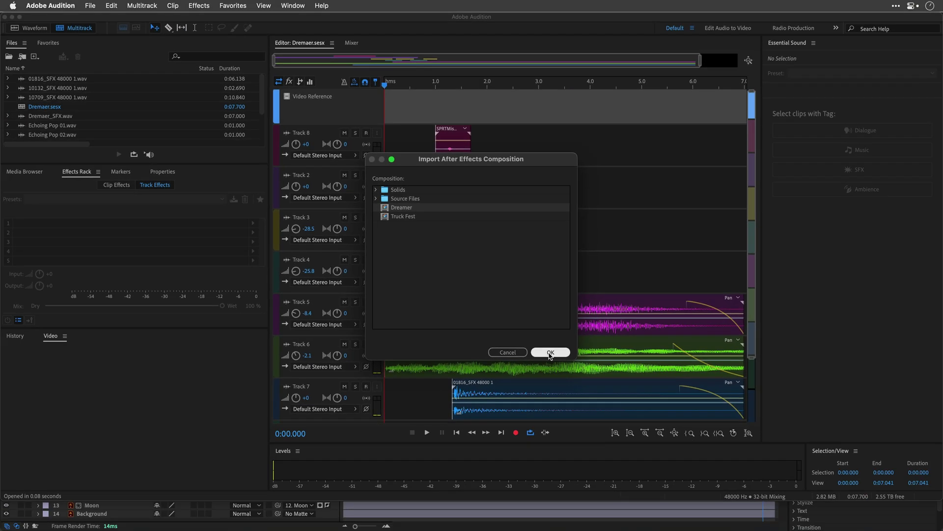
left_click(549, 352)
Place Dreamer on the Video Reference track, play it in sync, and bring up the Multitrack Mixdown export options
left_click_drag(64, 106, 379, 113)
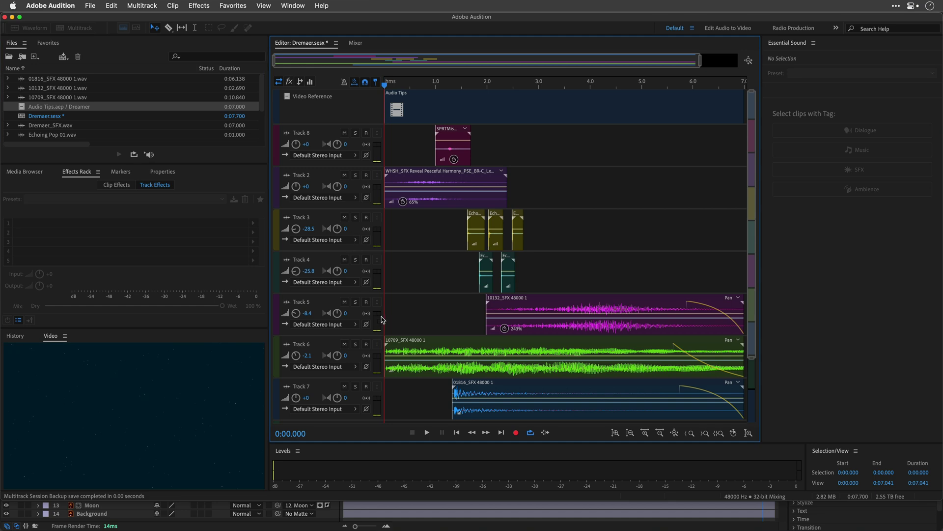
key("space")
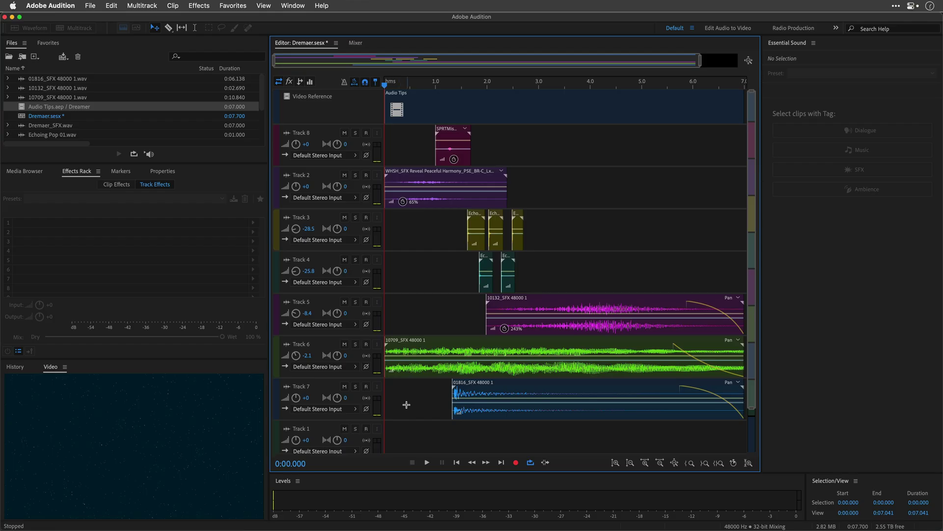
left_click(91, 5)
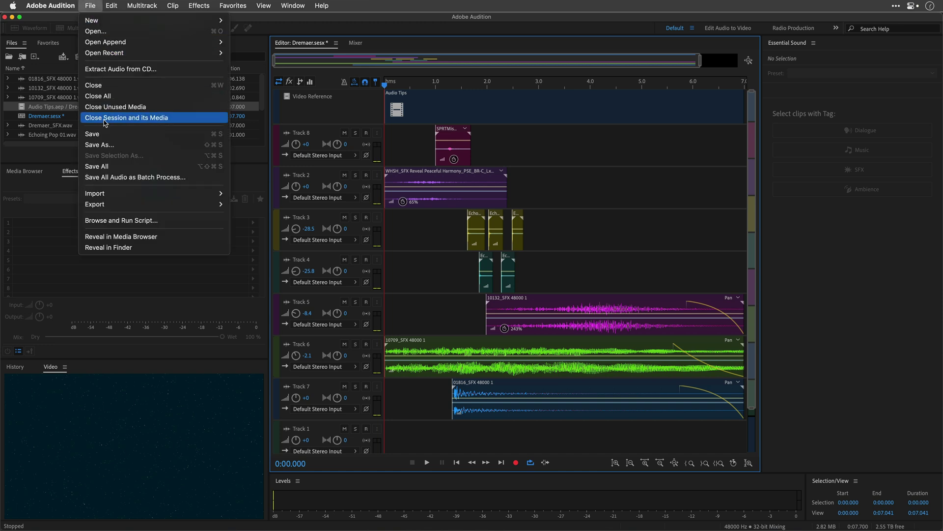
mouse_move(108, 209)
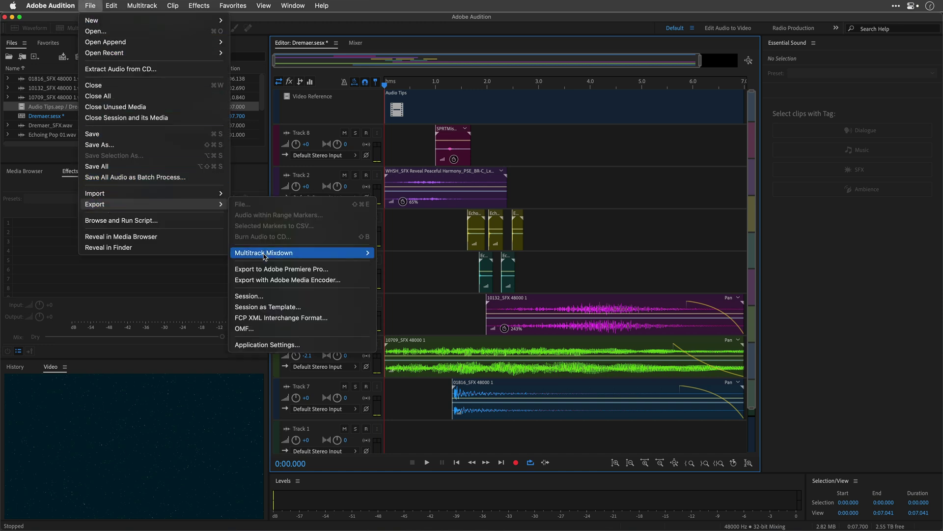